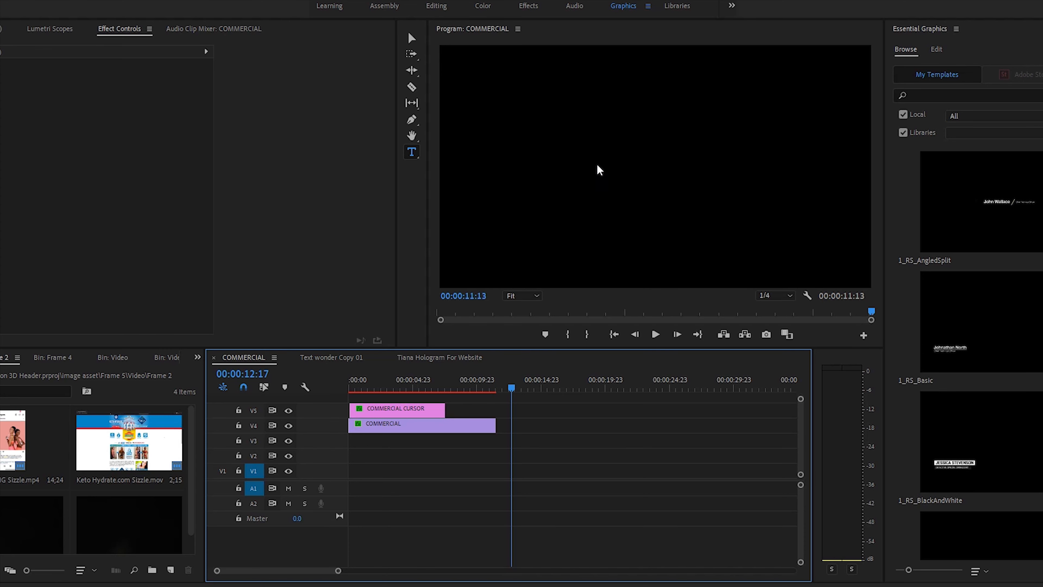
- Add the title text "+ TEXT EFFECT" at 00:00:12:17 and centre it in the frame
left_click(600, 163)
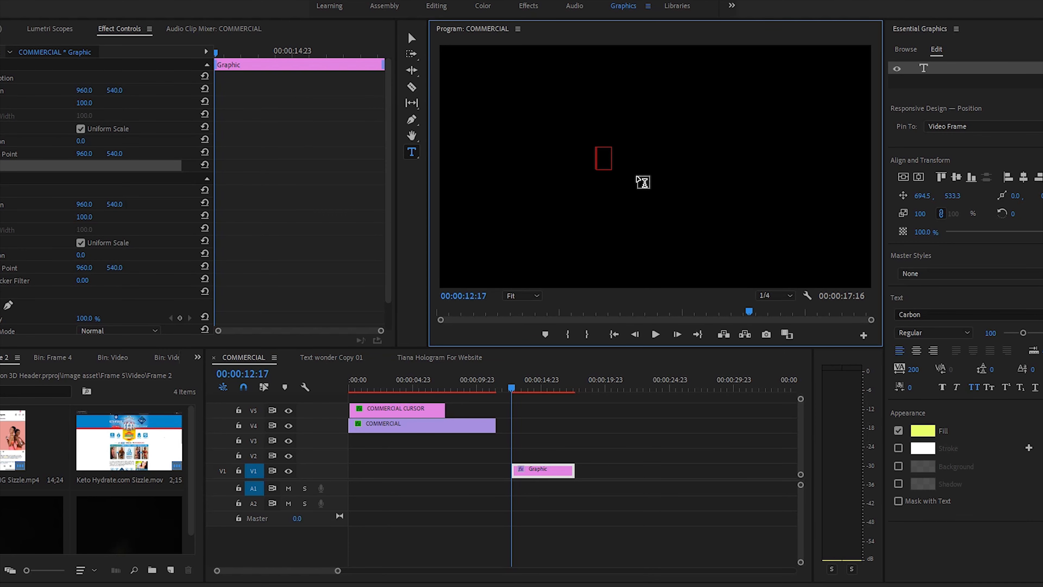
type("+ TEXT EFFECT")
left_click(412, 39)
double_click(704, 163)
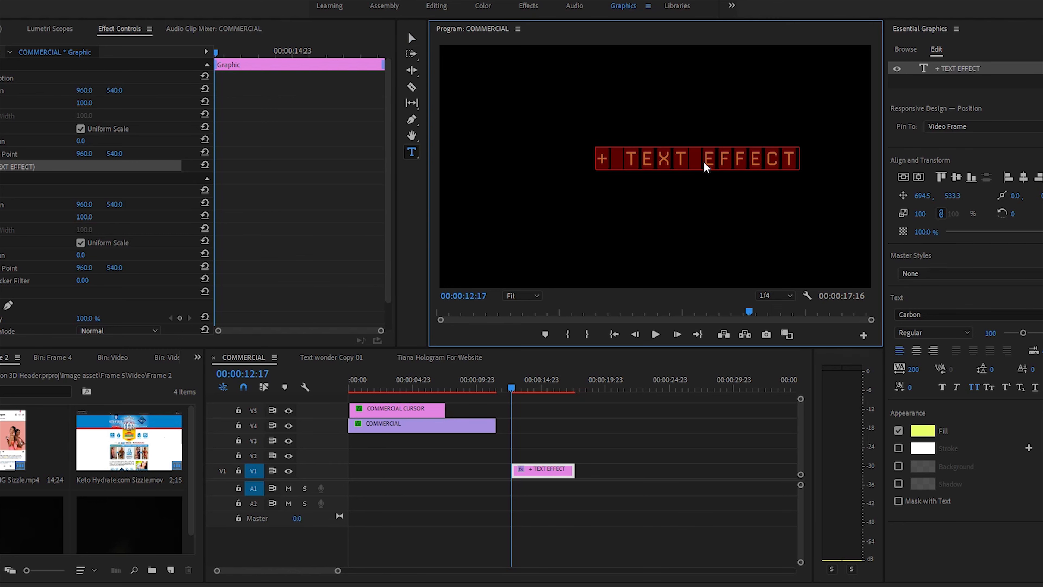
left_click(911, 179)
left_click(852, 112)
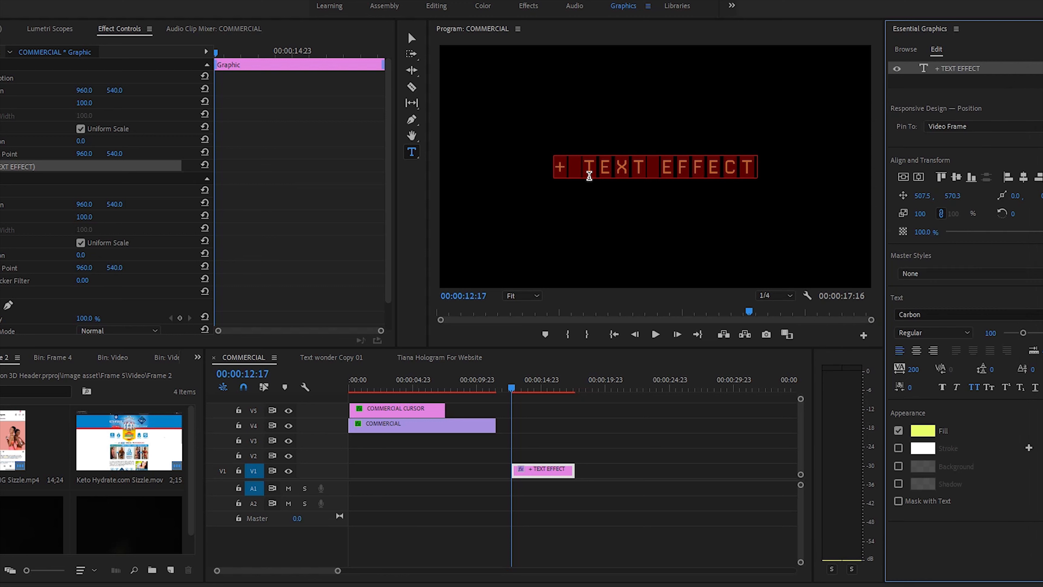
- Remove the space after the plus sign so the title reads "+TEXT EFFECT" and recentre it in the frame
left_click(585, 167)
key("BackSpace")
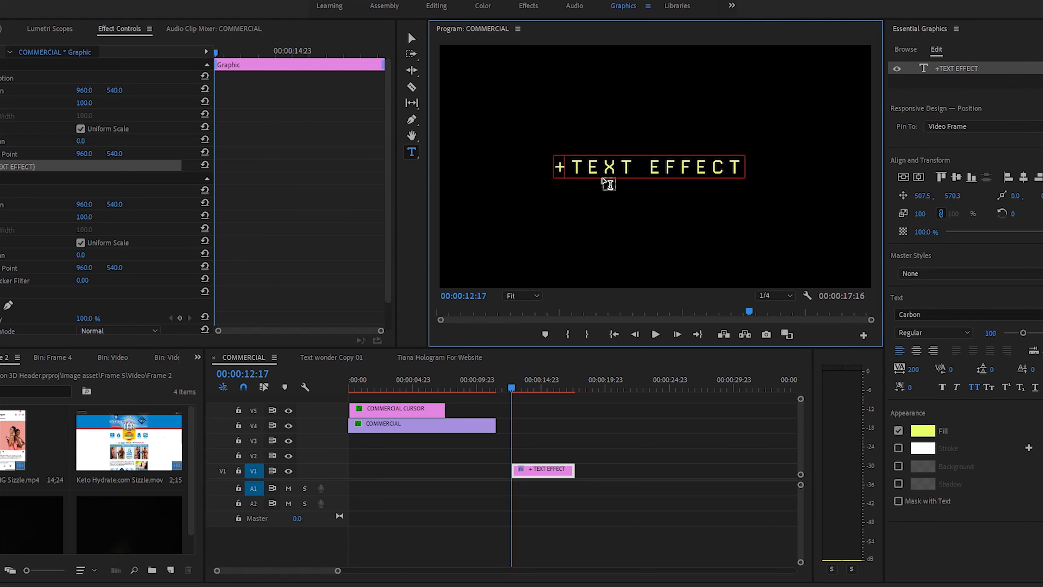
left_click(910, 184)
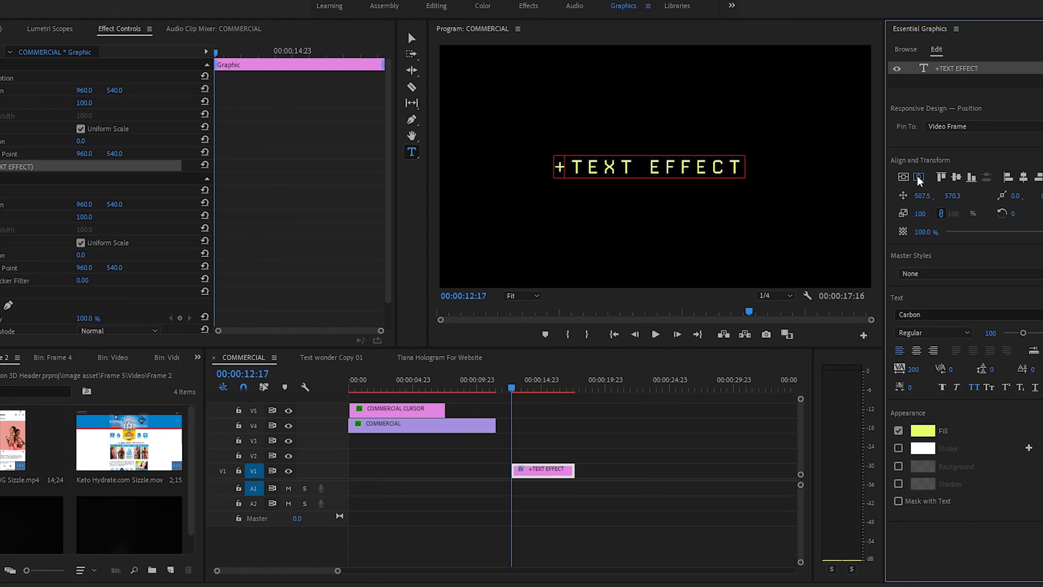
left_click(919, 178)
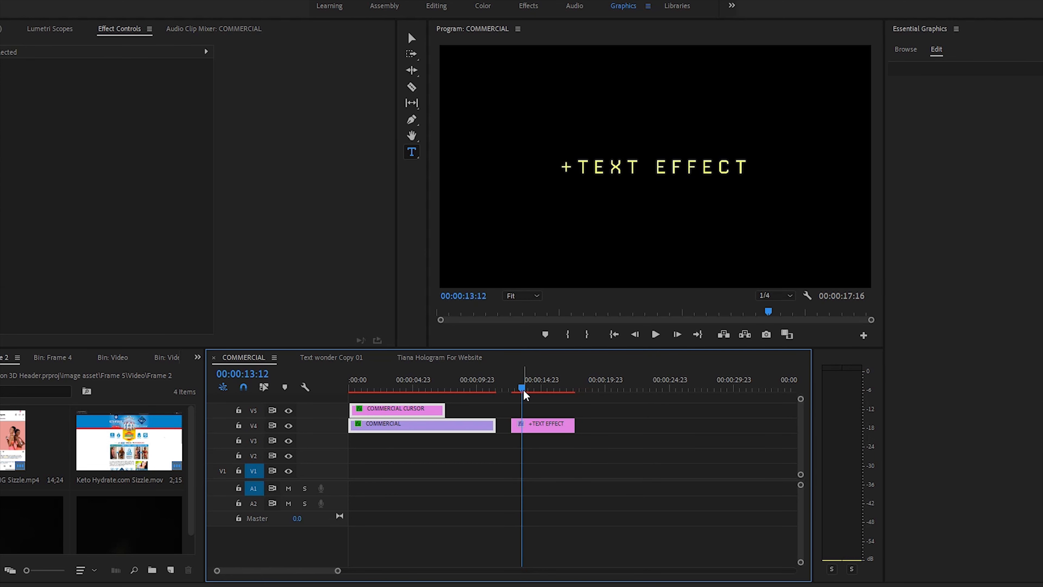
- Find the Crop video effect and apply it to the +TEXT EFFECT clip, with the playhead at 00:00:13:01
left_click_drag(525, 394, 519, 392)
left_click(543, 427)
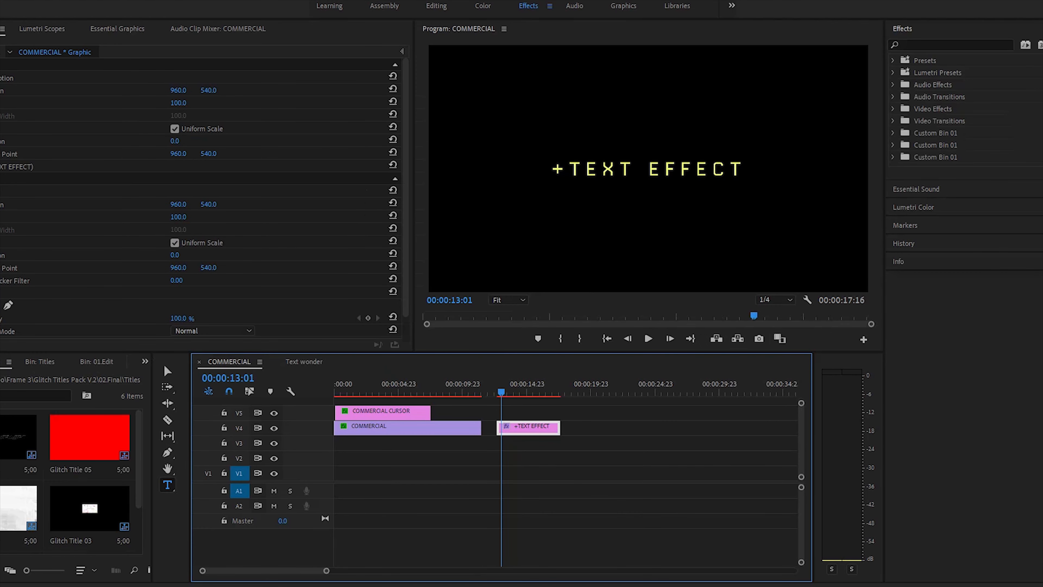
left_click(966, 45)
type("CROP")
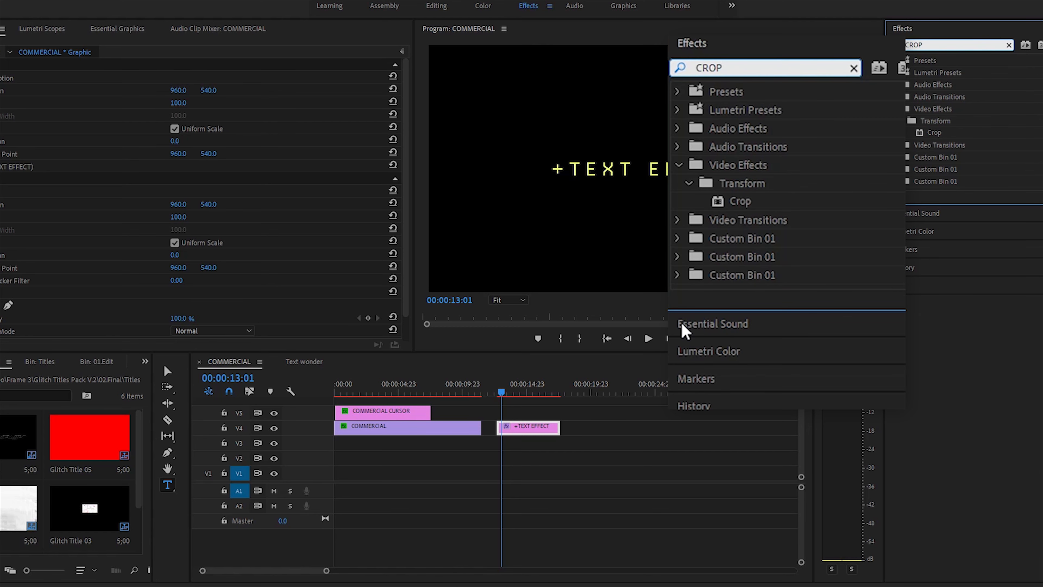
left_click_drag(923, 137, 530, 430)
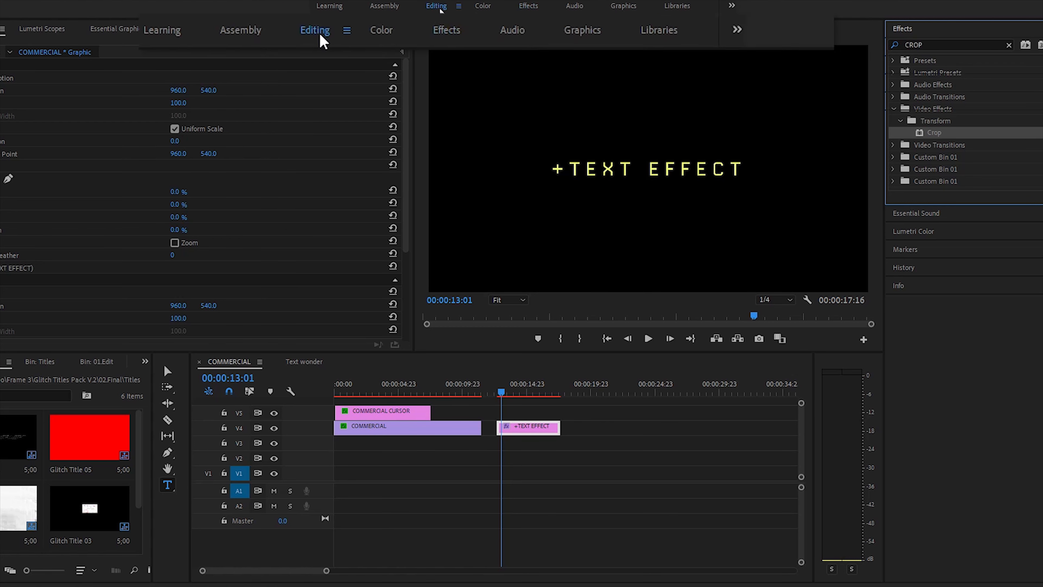
- Switch to the Editing workspace and select the Crop effect on the +TEXT EFFECT clip
left_click(252, 25)
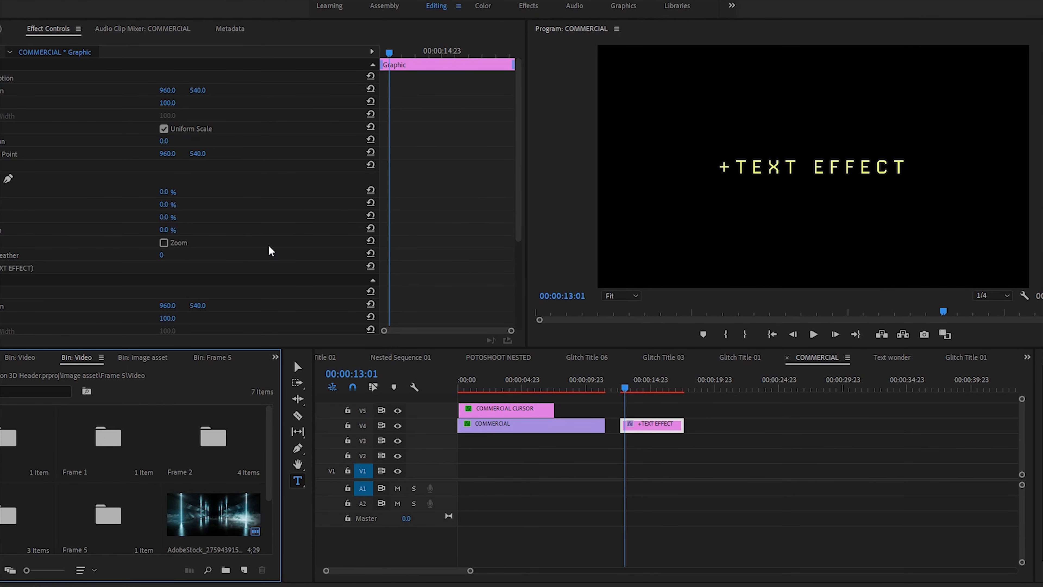
left_click(661, 427)
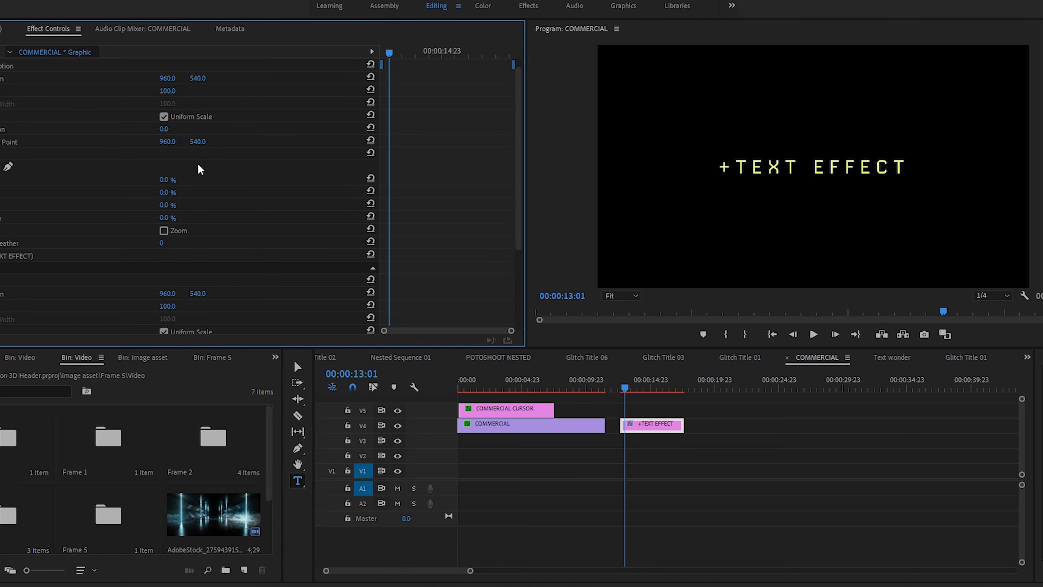
scroll(209, 203, "down", 3)
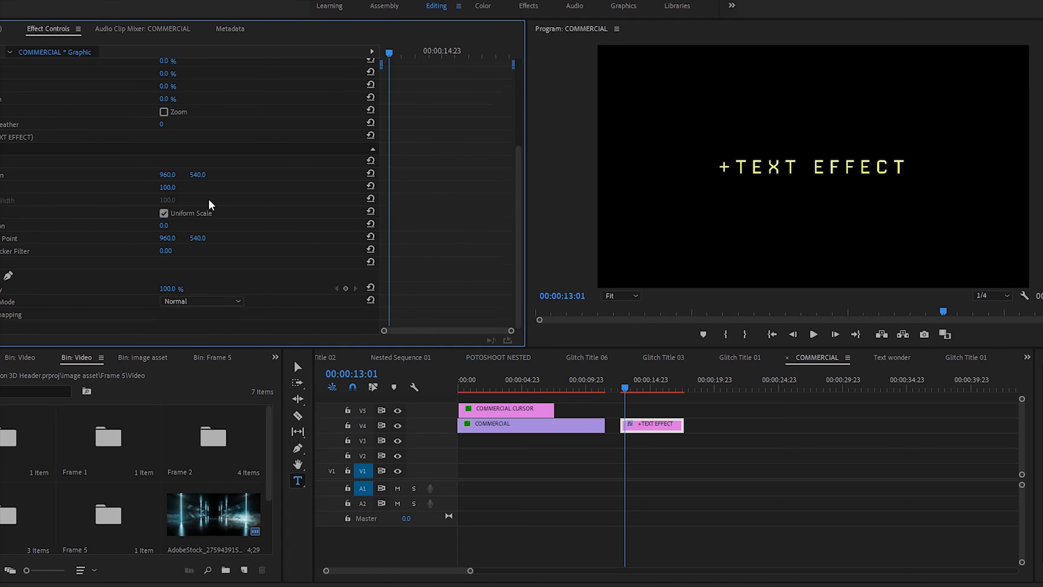
scroll(125, 230, "up", 2)
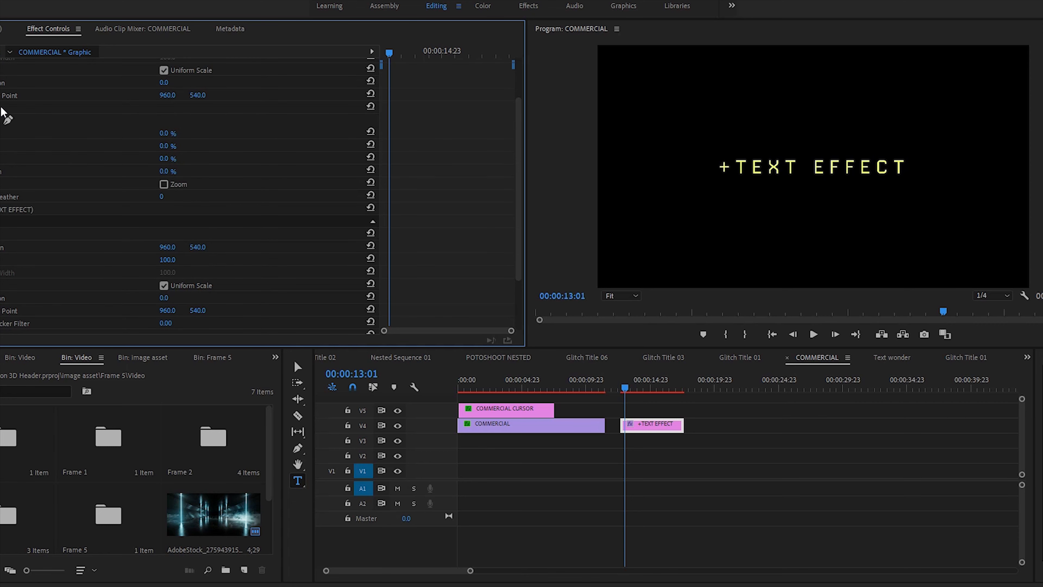
left_click(2, 108)
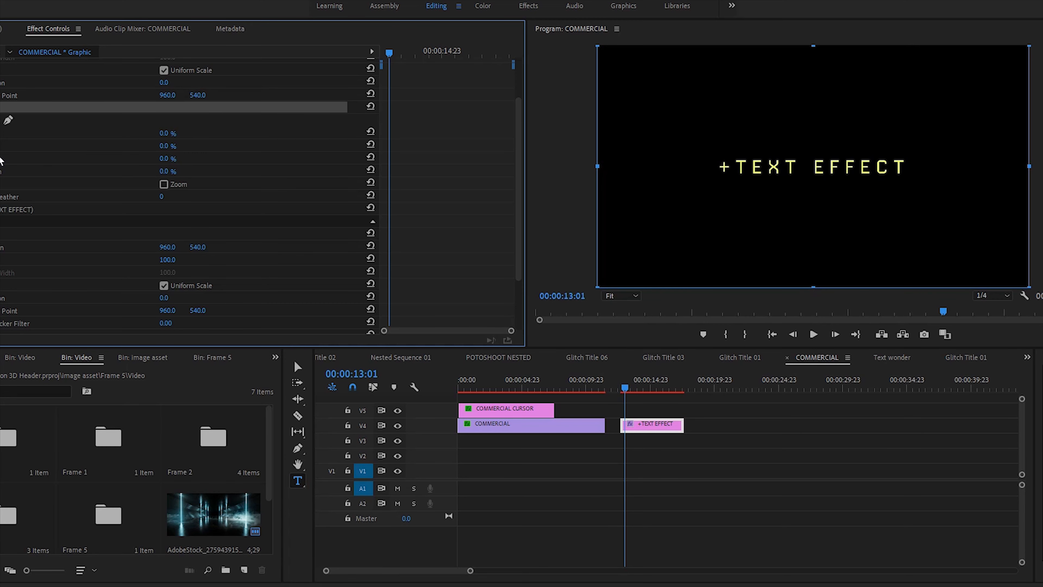
- Set the Vector Motion scale of the +TEXT EFFECT clip to 60
mouse_move(166, 159)
left_mouse_down()
mouse_move(196, 159)
mouse_move(166, 159)
left_mouse_up()
left_click(648, 423)
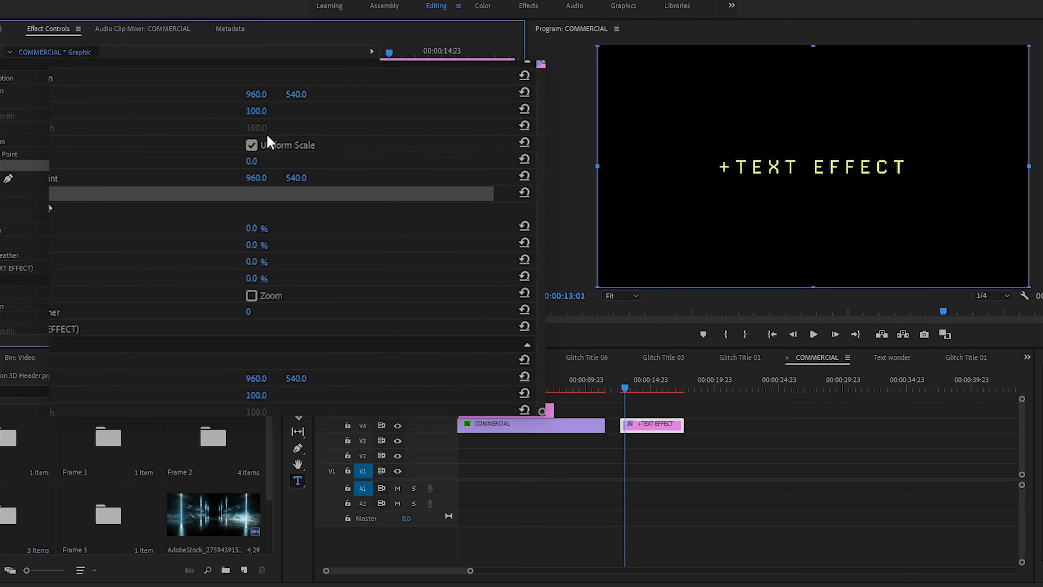
left_click(256, 111)
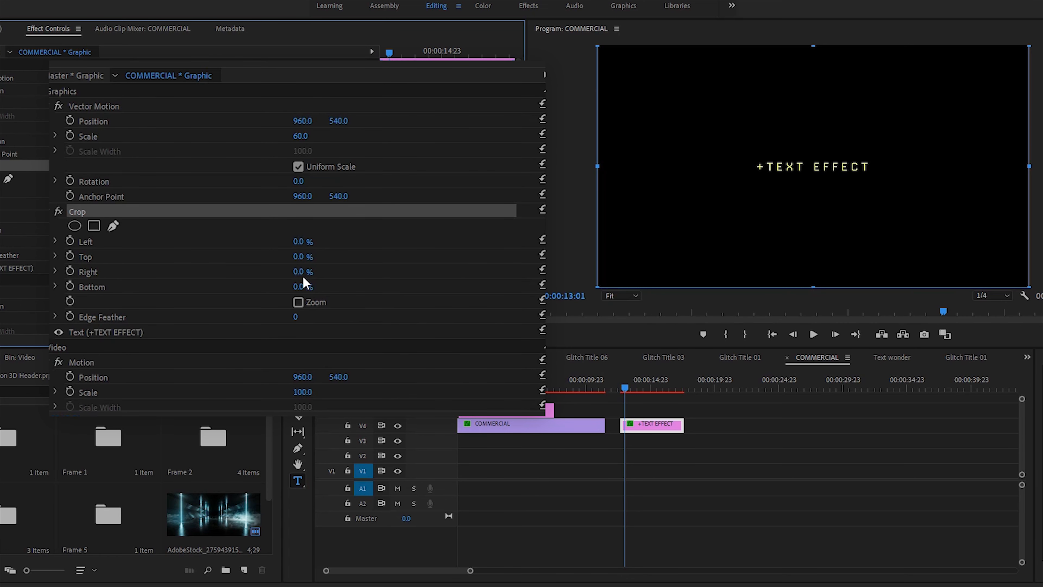
- Keyframe the Crop effect's Right value from 65% at 00:00:13:01 to 25% at 00:00:13:14 and scrub through the reveal
left_click_drag(297, 275, 229, 241)
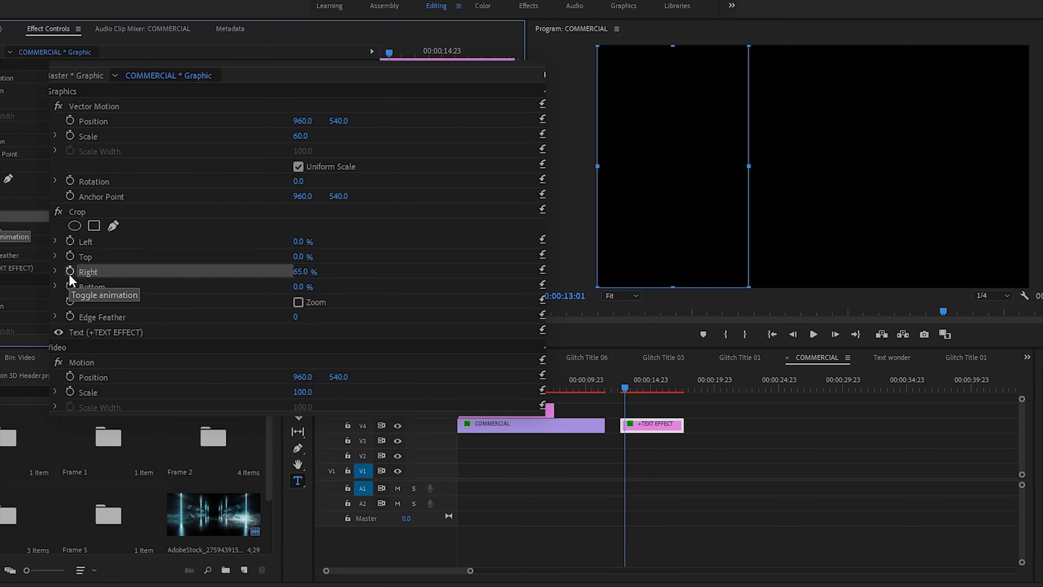
left_click(70, 276)
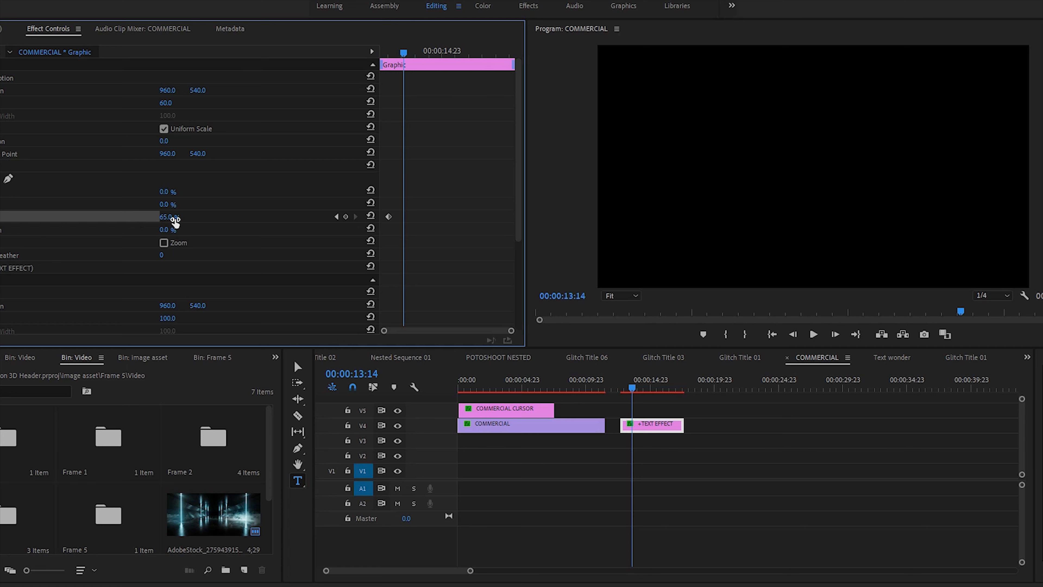
left_click(175, 219)
left_click(191, 217)
left_click_drag(175, 219, 169, 222)
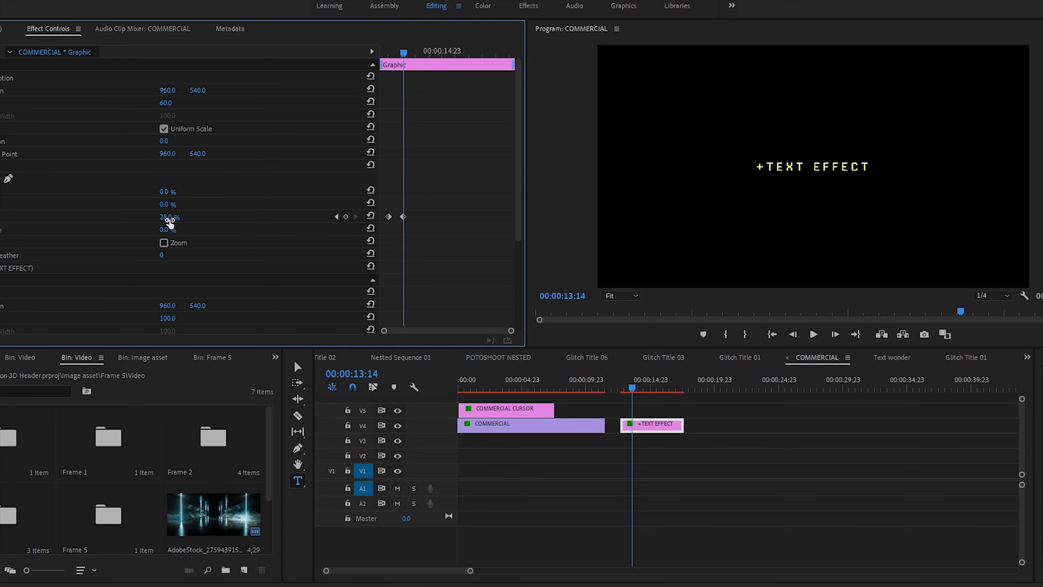
left_click_drag(403, 54, 387, 55)
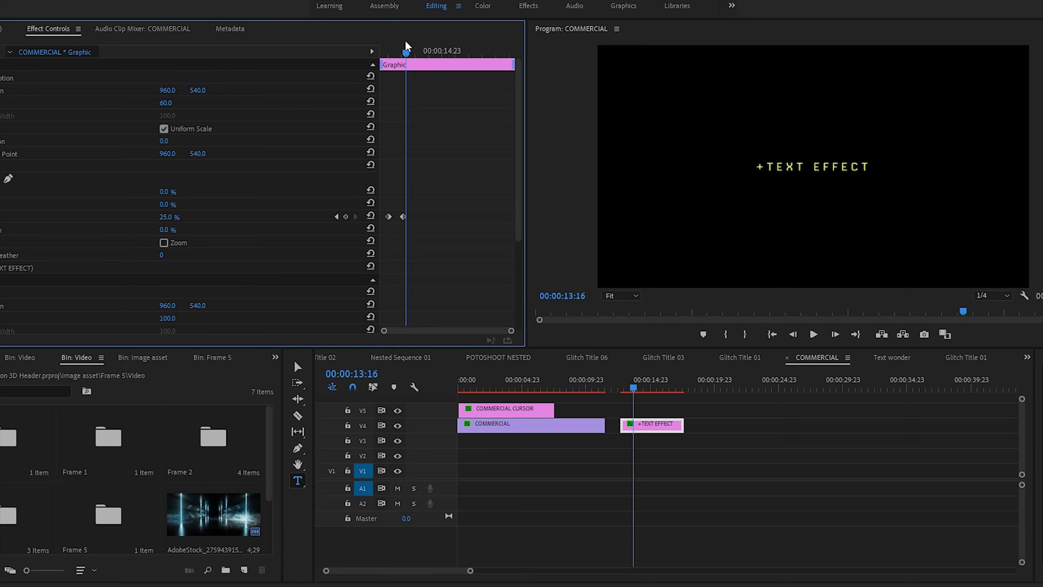
left_click_drag(404, 53, 384, 58)
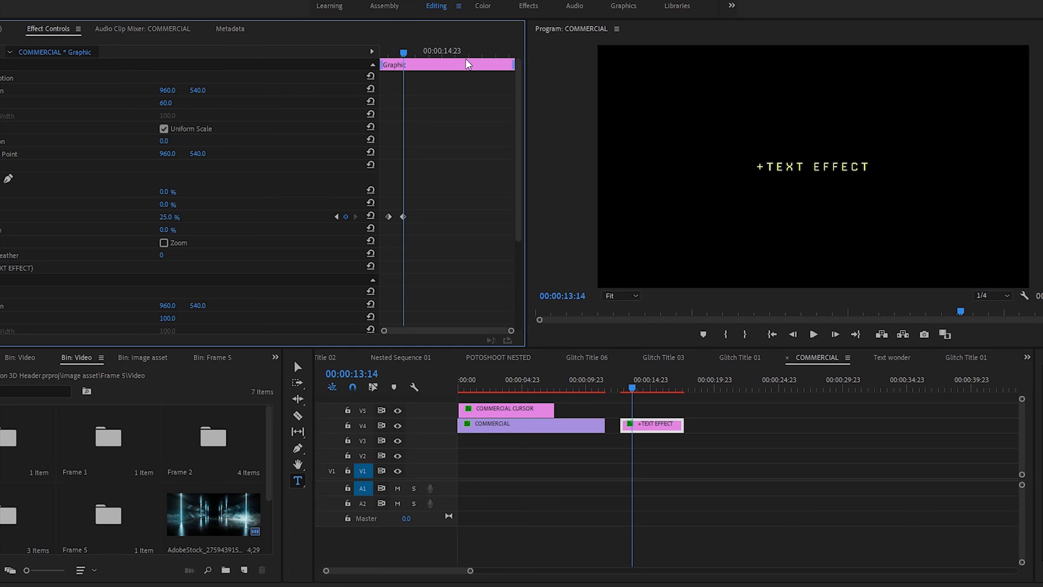
- Apply Ease In to the second Crop Right keyframe, preview the motion, and move that keyframe slightly later
right_click(404, 216)
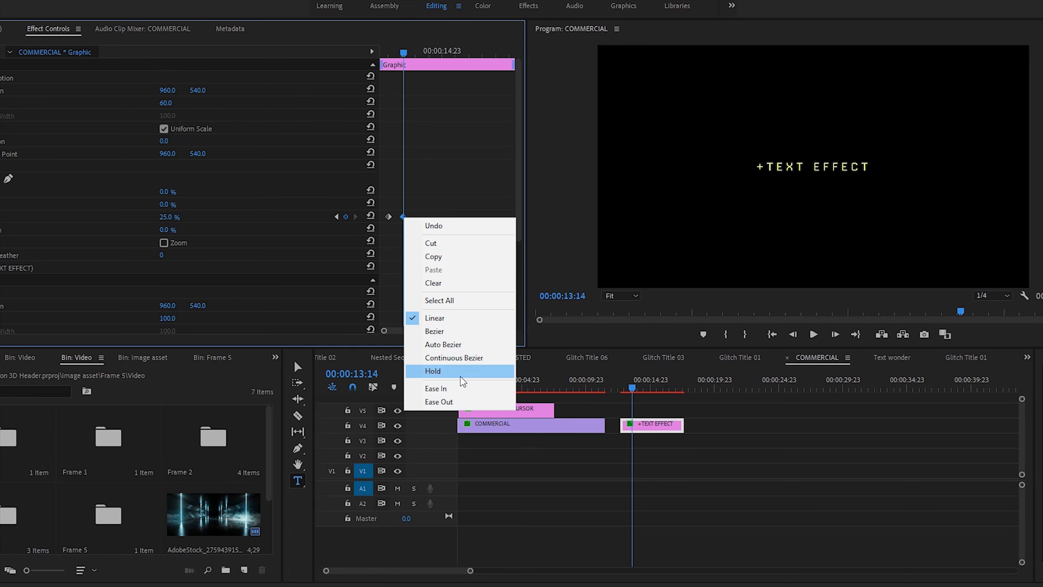
left_click(456, 389)
key("space")
key("space")
left_click_drag(403, 217, 416, 217)
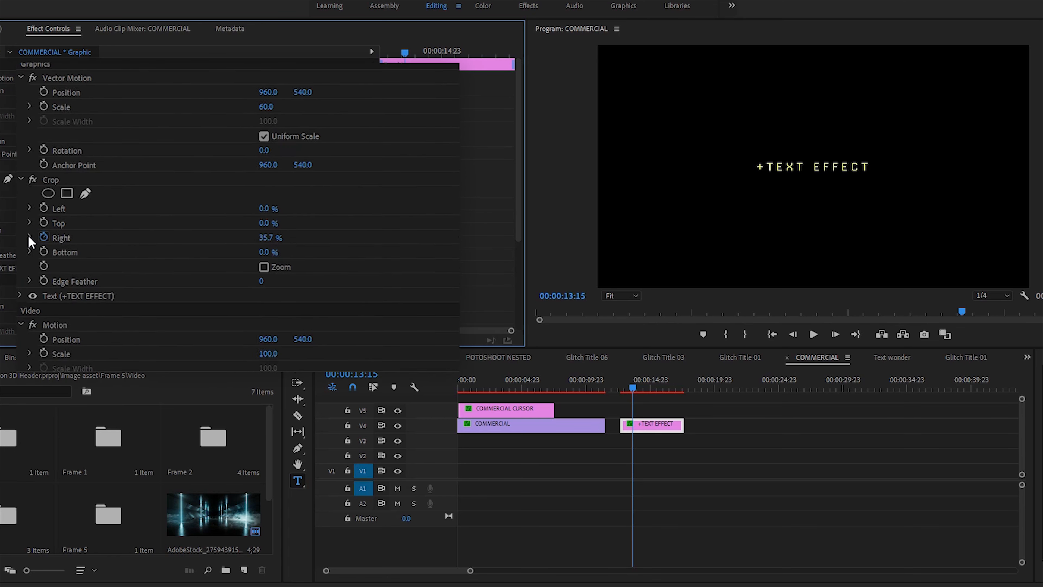
- Expand the Crop Right graph, lengthen the ending keyframe's ease handle, and move that keyframe further toward the clip's end
left_click(50, 262)
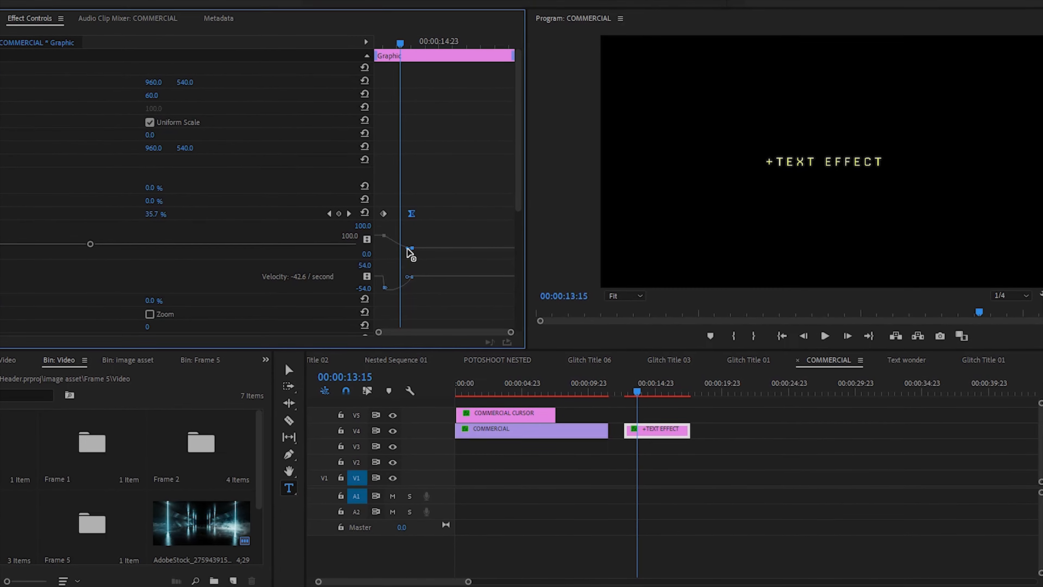
left_click_drag(412, 250, 401, 250)
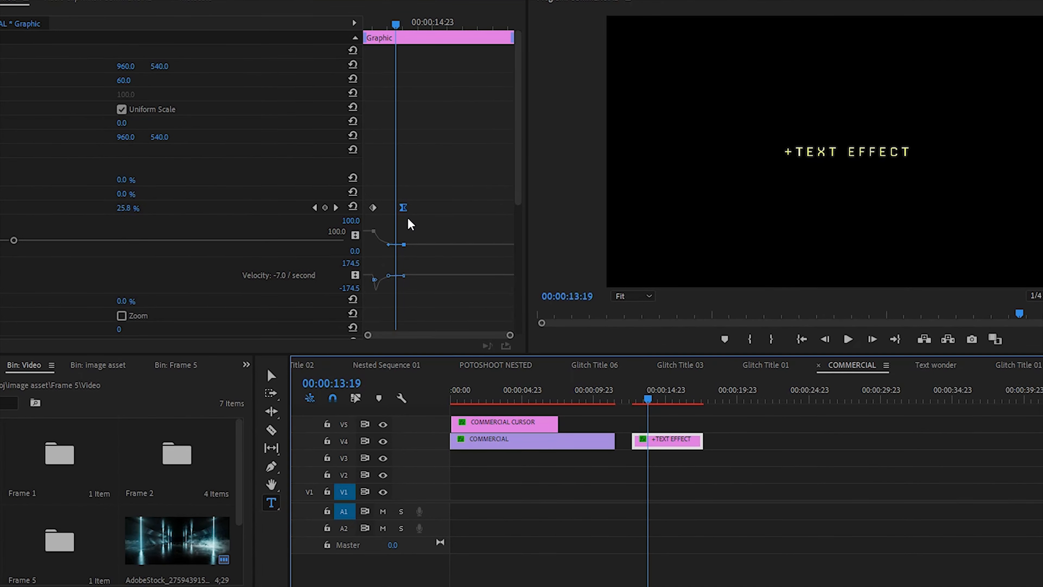
left_click_drag(404, 208, 456, 209)
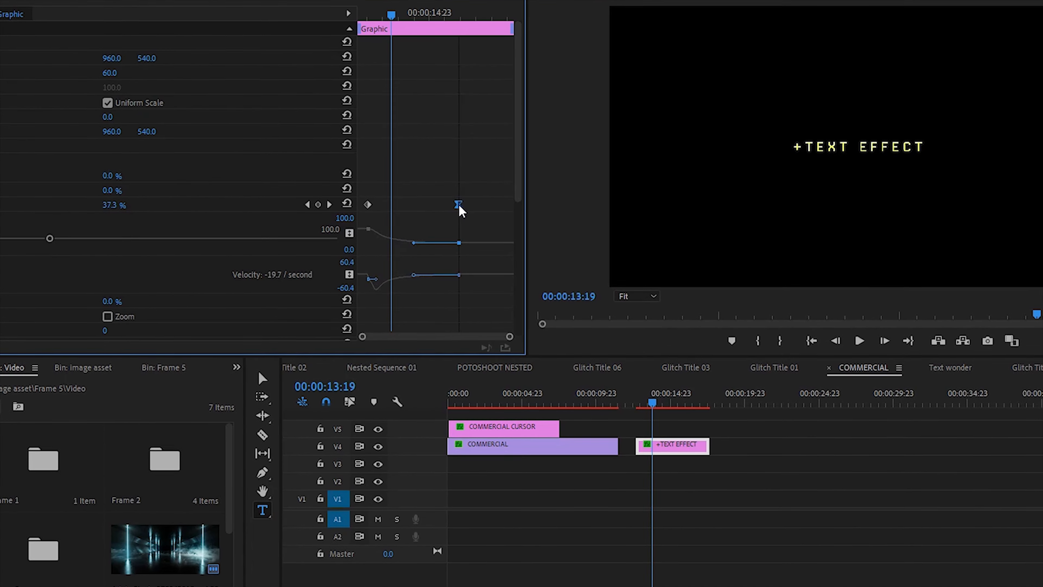
- Play back the crop reveal from the start of the +TEXT EFFECT clip to check its timing
left_click(638, 403)
left_click_drag(639, 403, 633, 406)
key("space")
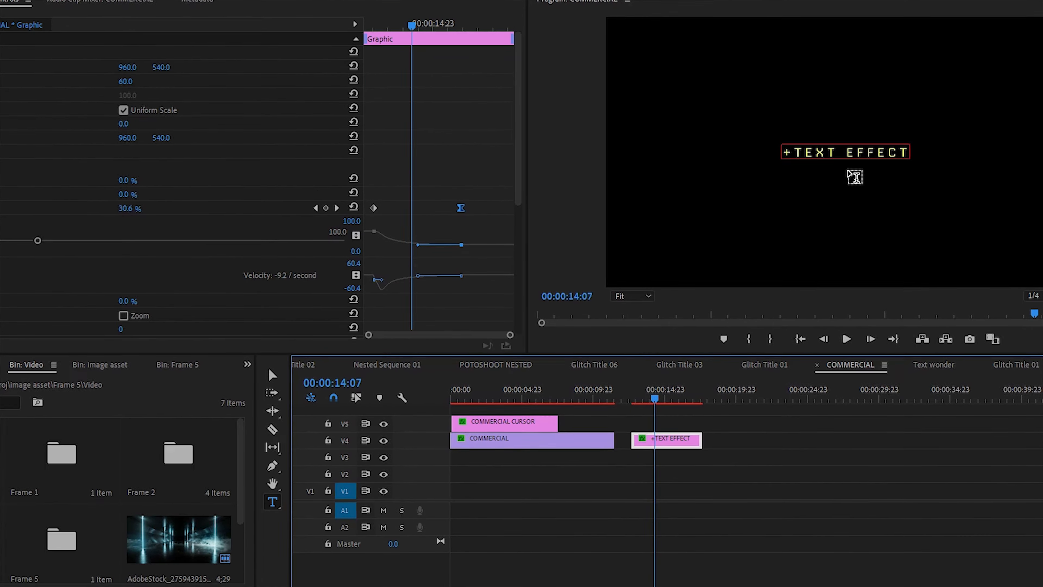
key("space")
left_click_drag(641, 388, 620, 403)
key("space")
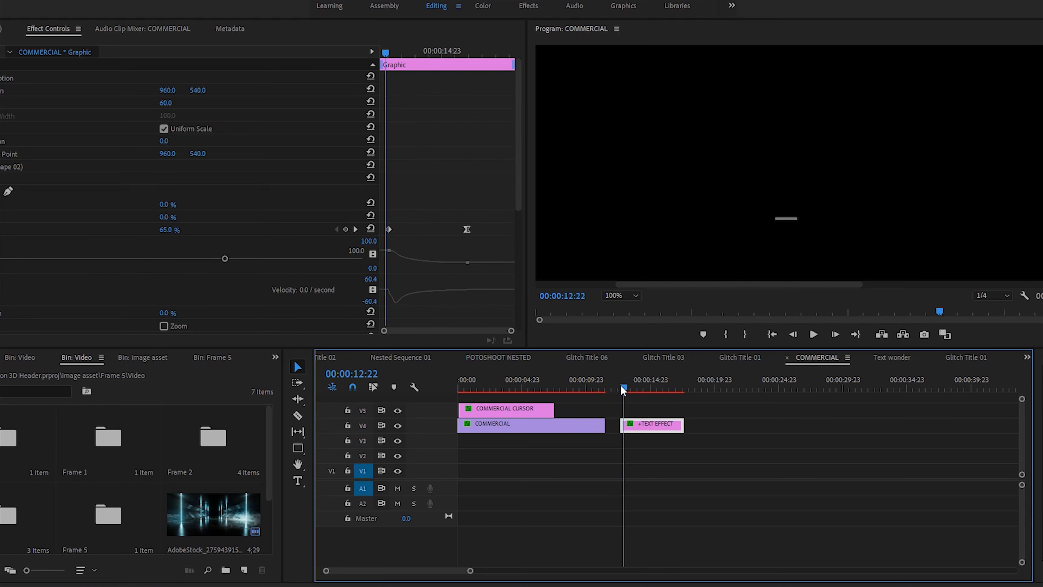
- Draw a small, thin horizontal bar with the Rectangle Tool at 00:00:17:23, beyond the end of the +TEXT EFFECT clip
left_click(694, 382)
left_click(298, 448)
left_click_drag(303, 455, 304, 450)
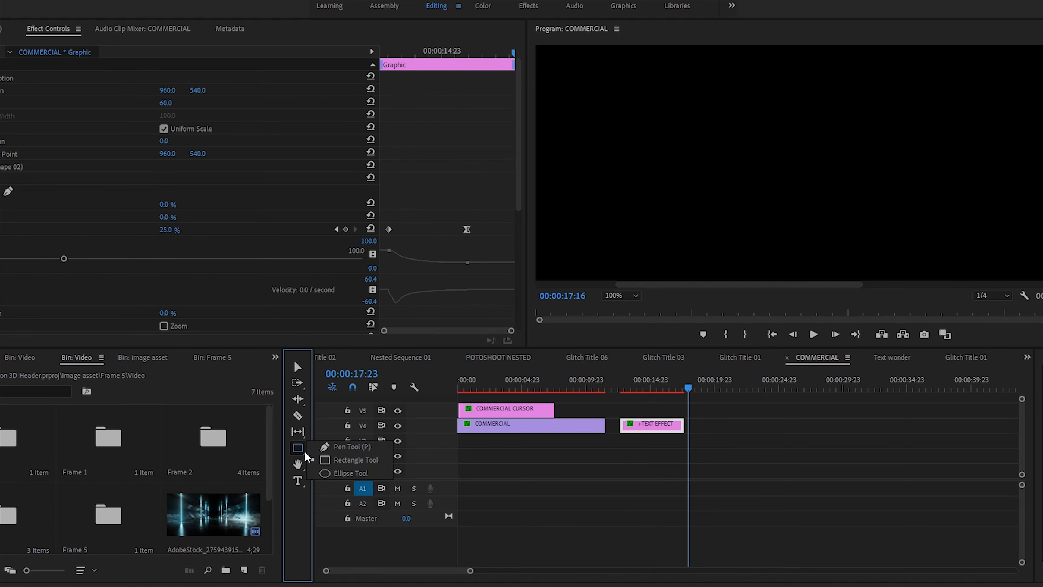
left_click(320, 447)
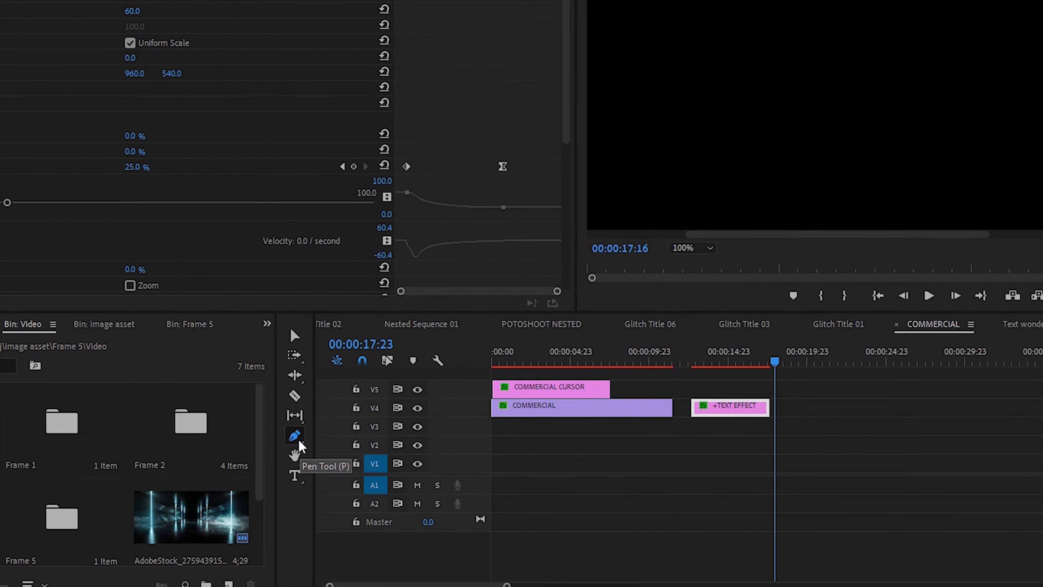
left_click(298, 447)
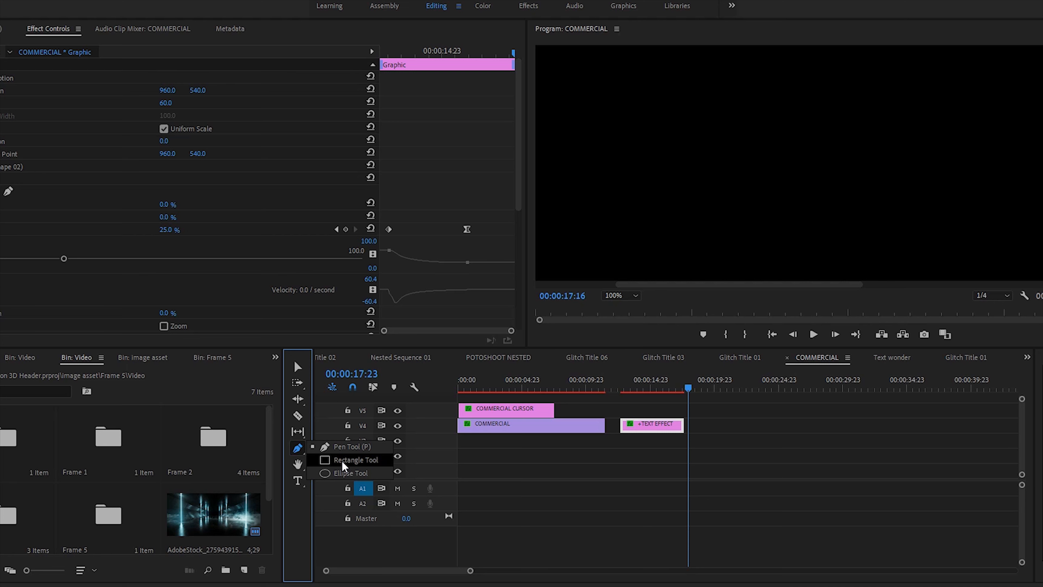
left_click(341, 460)
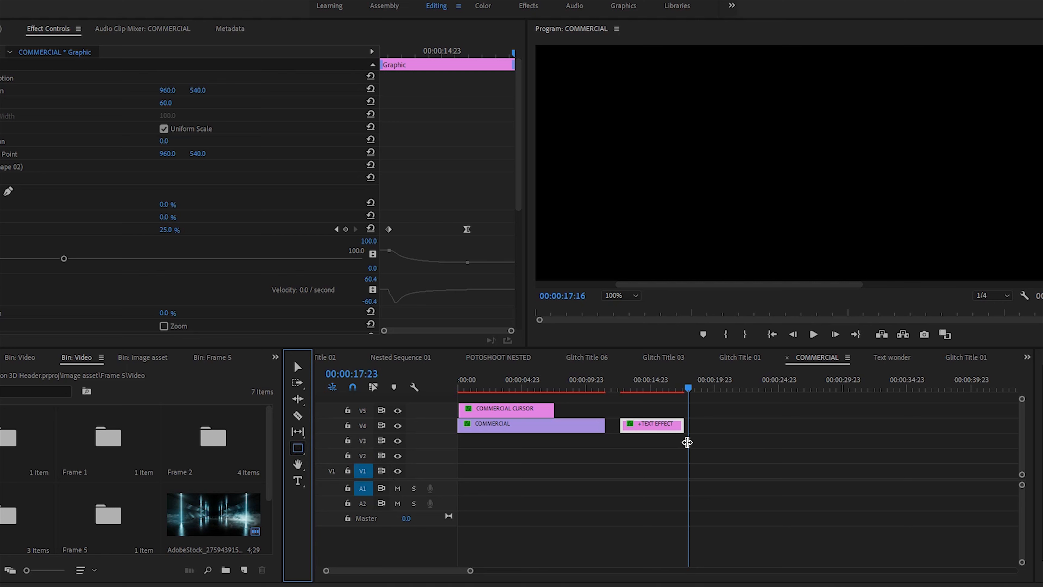
mouse_move(742, 139)
left_mouse_down()
mouse_move(787, 156)
mouse_move(792, 146)
left_mouse_up()
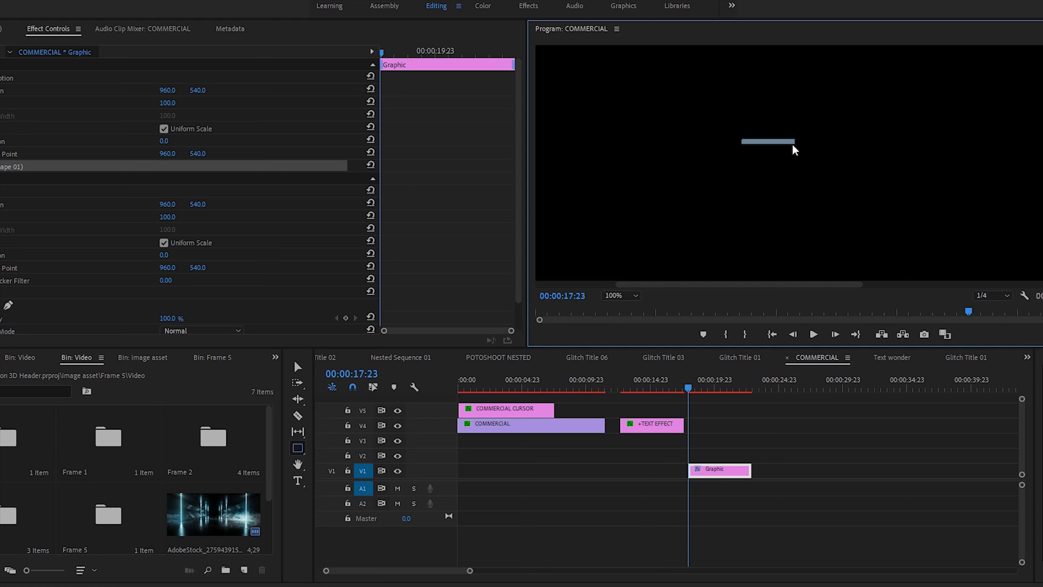